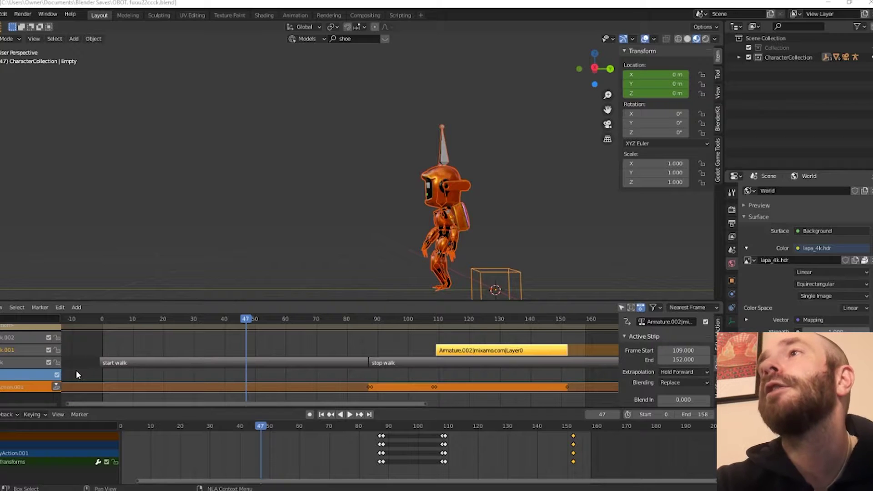
Step: Add a cube-shaped empty at the robot's origin
{"action": "middle_click_drag", "start_coordinate": [263, 255], "coordinate": [191, 228]}
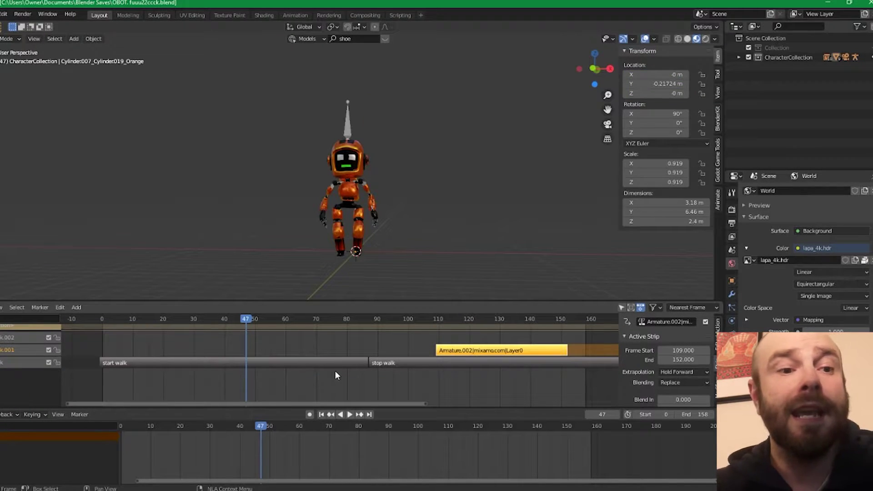
{"action": "key", "text": "shift+a"}
{"action": "mouse_move", "coordinate": [457, 255]}
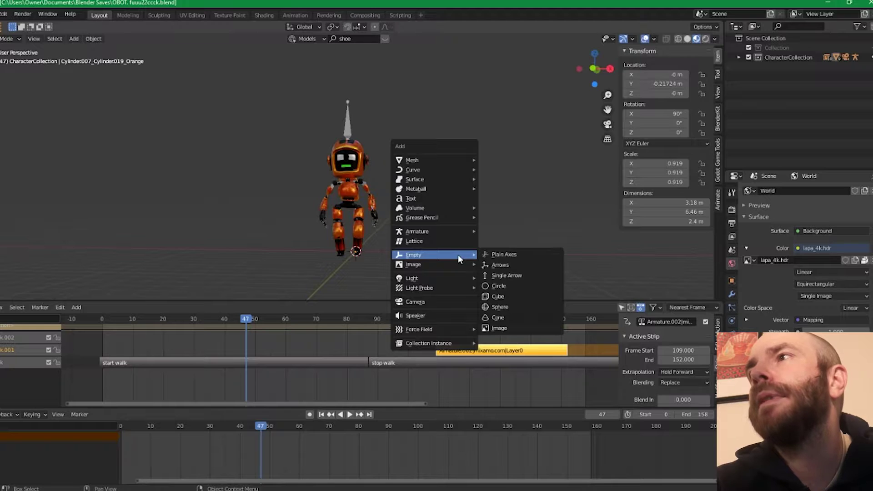
{"action": "left_click", "coordinate": [500, 296]}
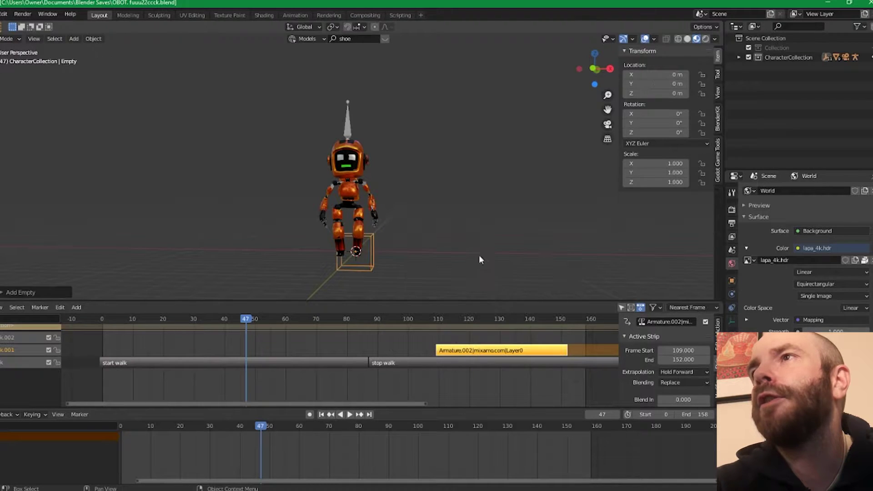
Step: Parent the robot's armature and mesh to the cube empty with Object (Keep Transform)
{"action": "middle_click_drag", "start_coordinate": [479, 254], "coordinate": [361, 191]}
{"action": "left_click", "coordinate": [370, 126]}
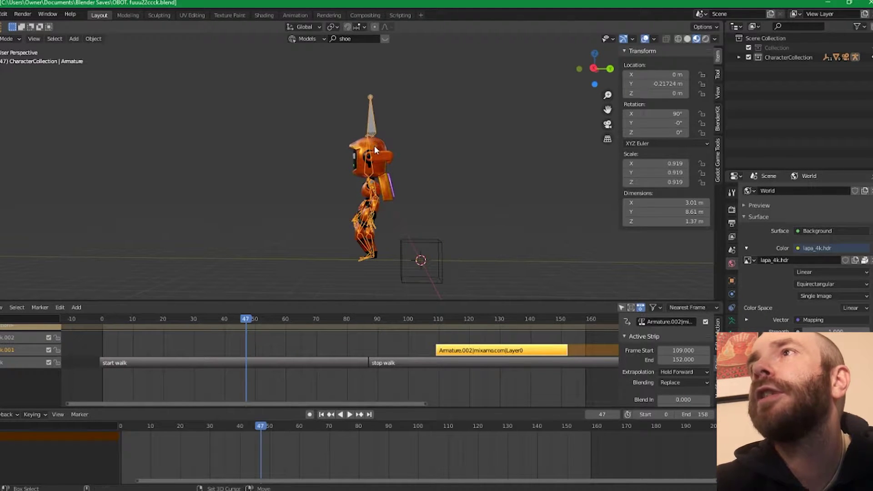
{"action": "left_click", "coordinate": [375, 145]}
{"action": "middle_click_drag", "start_coordinate": [378, 228], "coordinate": [357, 241]}
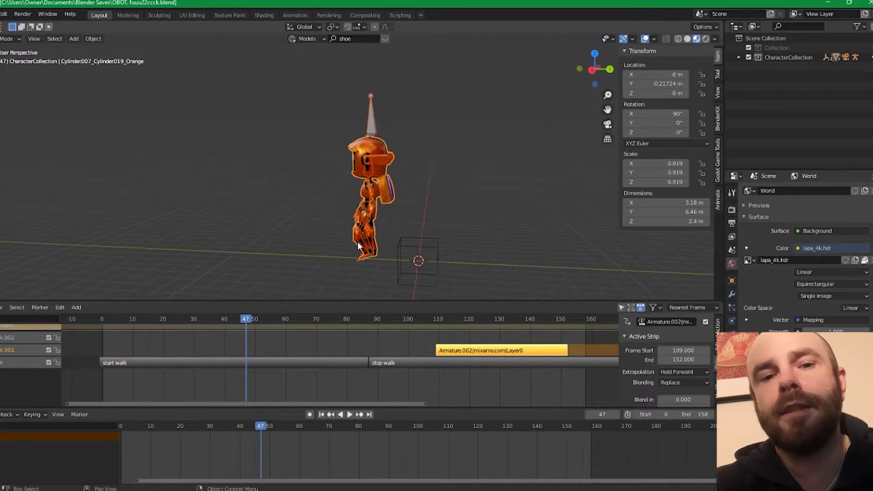
{"action": "left_click", "coordinate": [398, 253]}
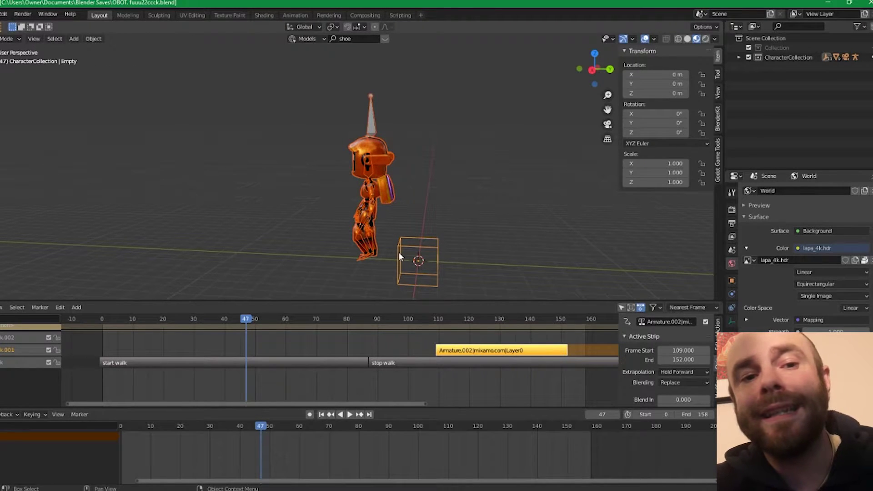
{"action": "key", "text": "ctrl+p"}
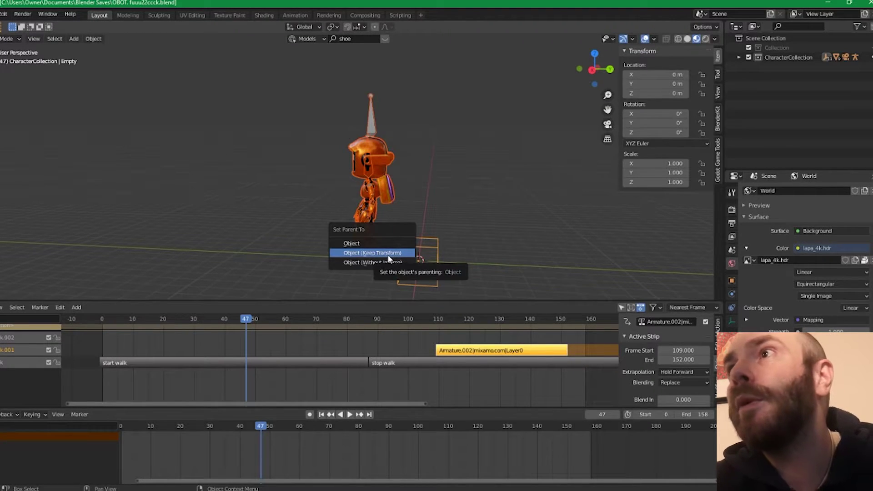
{"action": "left_click", "coordinate": [388, 254]}
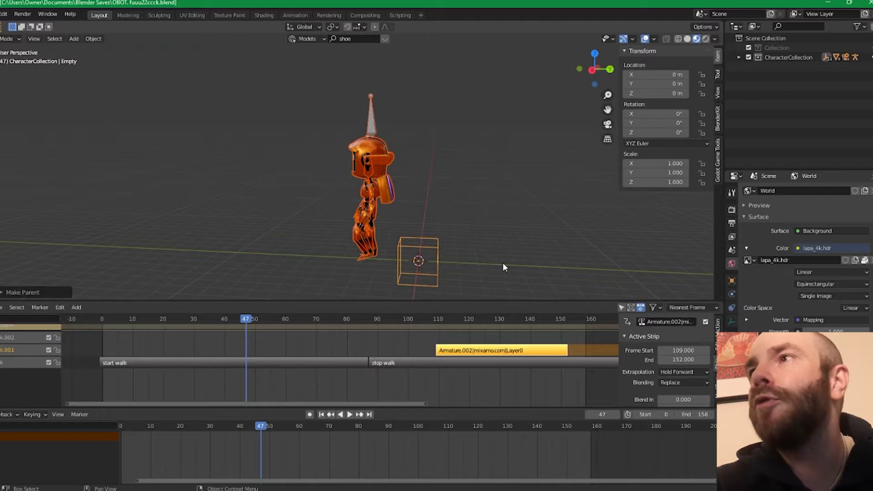
Step: Play the walk animation from near its start in side view to examine how the robot moves relative to the empty
{"action": "middle_click_drag", "start_coordinate": [502, 263], "coordinate": [495, 255]}
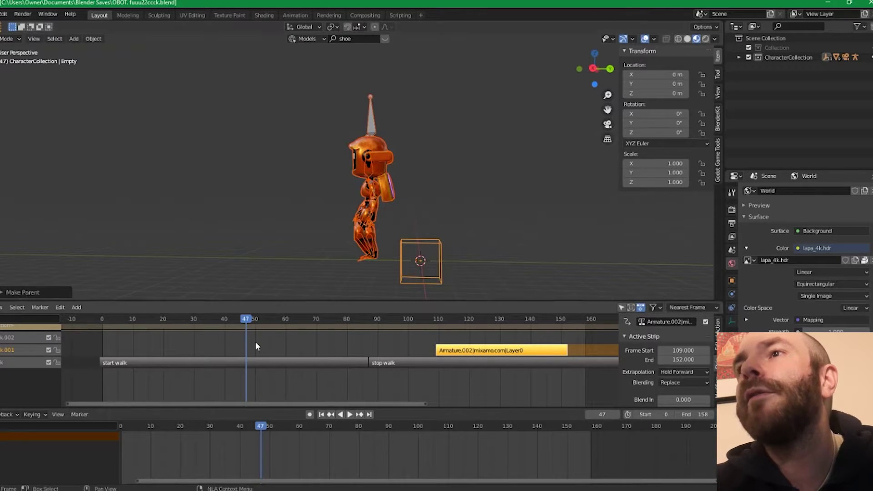
{"action": "left_click_drag", "start_coordinate": [244, 318], "coordinate": [124, 335]}
{"action": "key", "text": "space"}
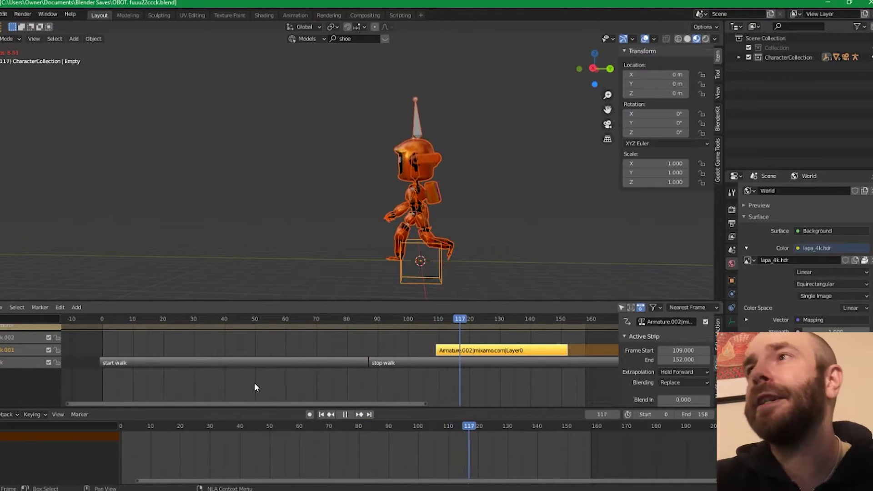
{"action": "left_click", "coordinate": [346, 413]}
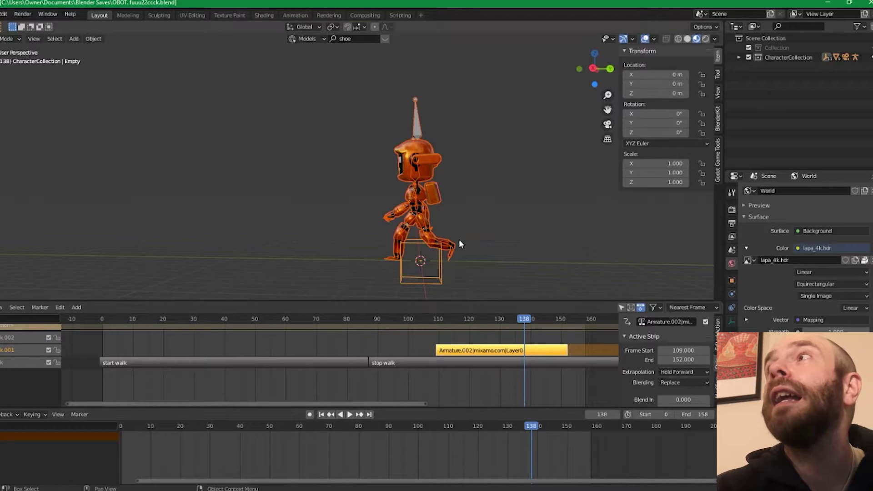
Step: Select only the cube empty and slide it a short distance in the negative Y direction together with the robot
{"action": "left_click", "coordinate": [499, 255]}
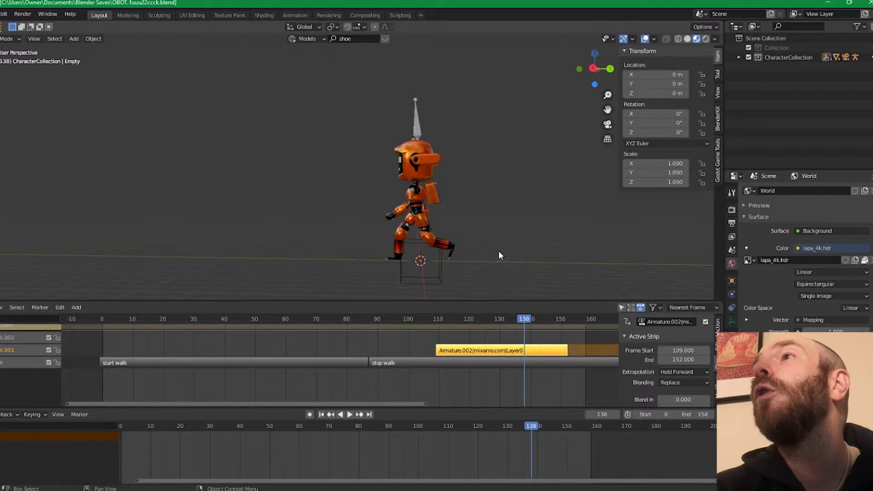
{"action": "left_click", "coordinate": [427, 253]}
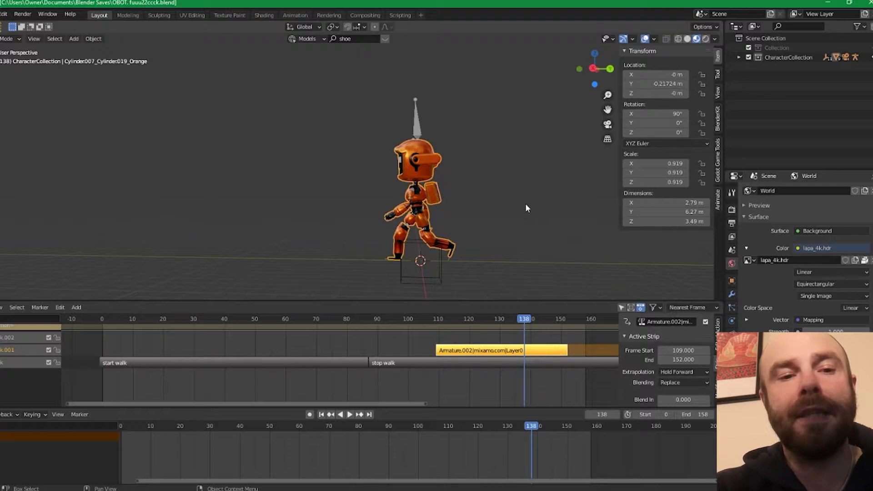
{"action": "key", "text": "n"}
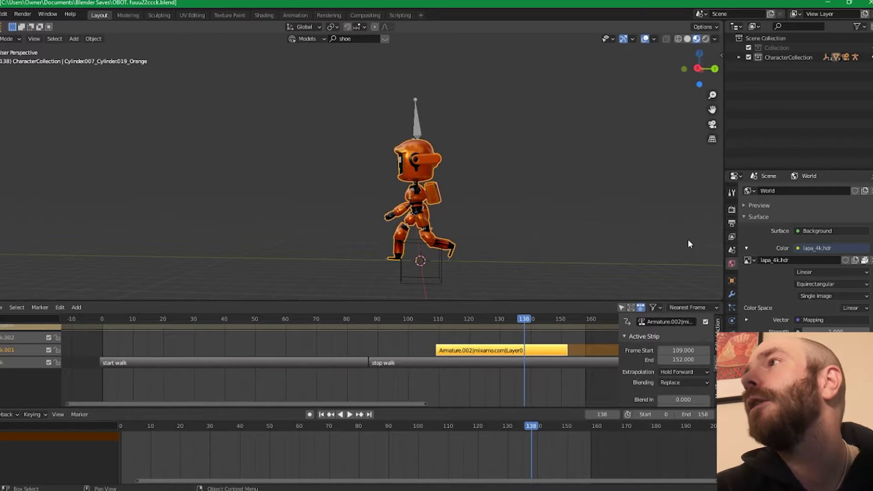
{"action": "left_click", "coordinate": [429, 277]}
{"action": "left_click", "coordinate": [731, 280]}
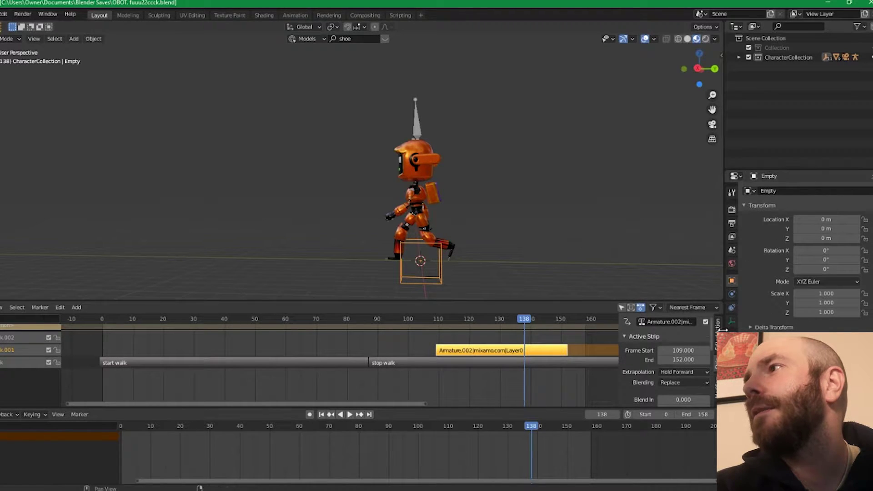
{"action": "left_click", "coordinate": [731, 295]}
{"action": "left_click", "coordinate": [732, 308]}
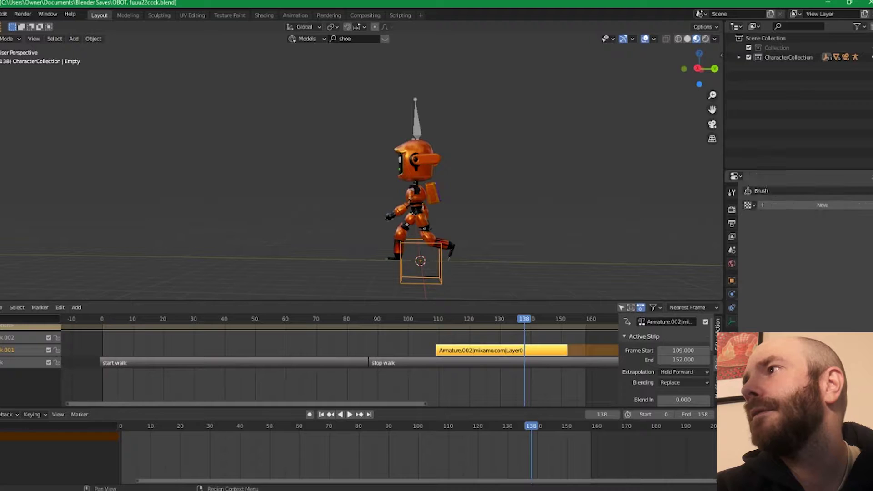
{"action": "left_click", "coordinate": [732, 263]}
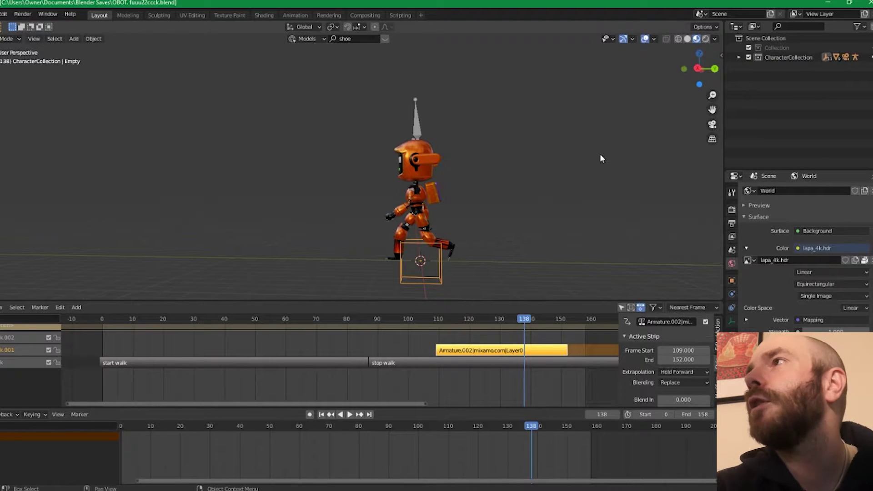
{"action": "key", "text": "n"}
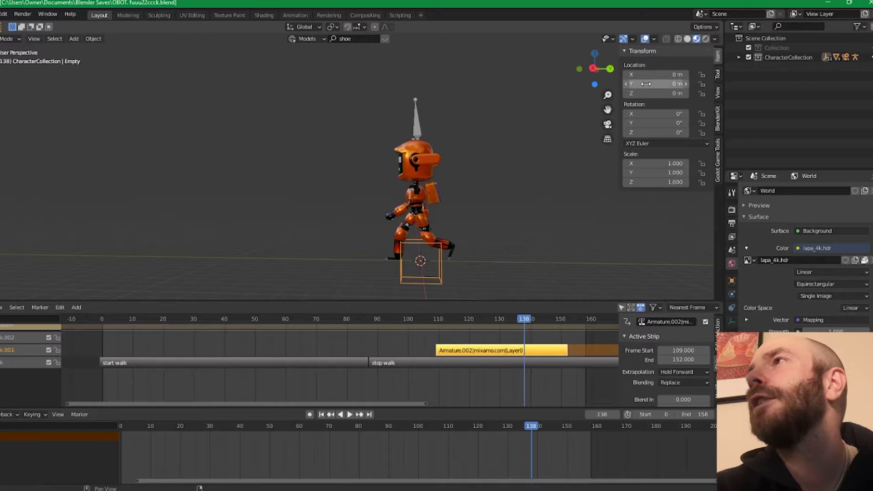
{"action": "left_click_drag", "start_coordinate": [656, 83], "coordinate": [625, 84]}
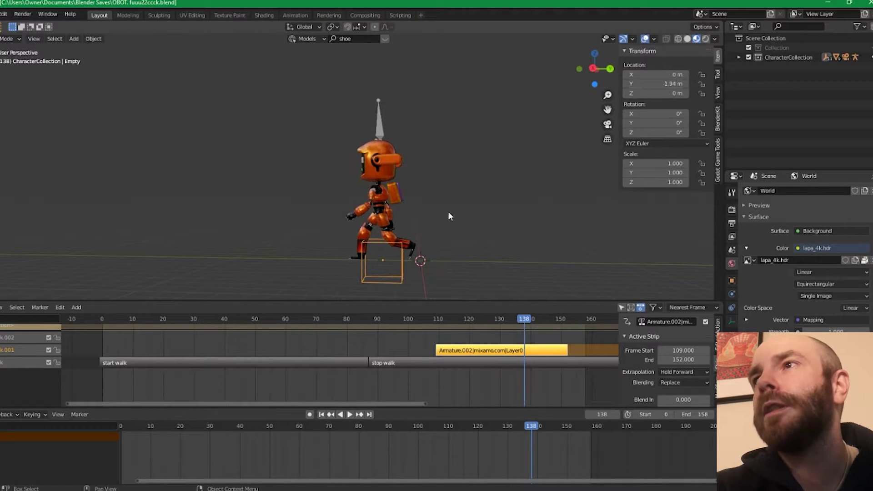
Step: Play the animation from the first frame up to frame 87, where the start walk strip ends, and select that strip
{"action": "left_click", "coordinate": [321, 414]}
{"action": "left_click", "coordinate": [349, 415]}
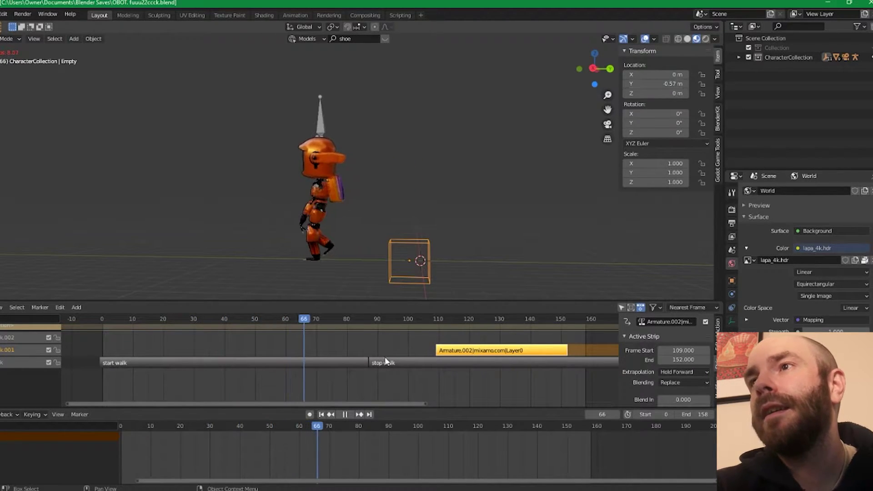
{"action": "left_click", "coordinate": [344, 414]}
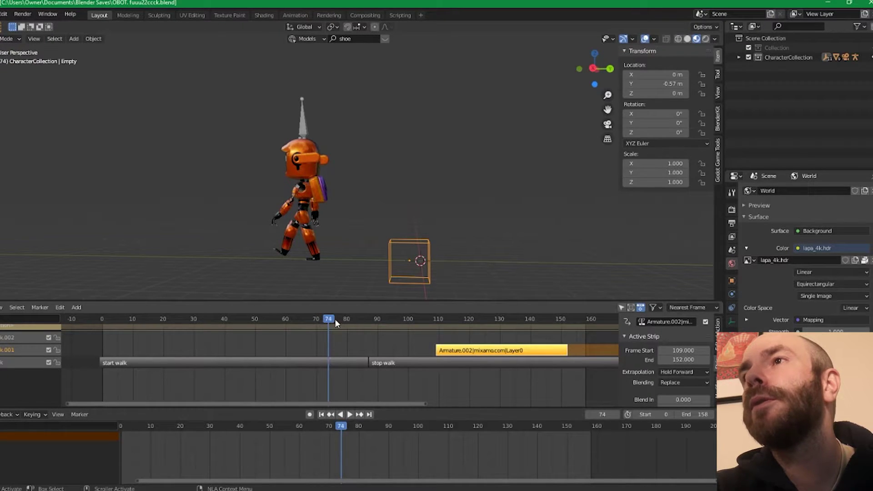
{"action": "key", "text": "space"}
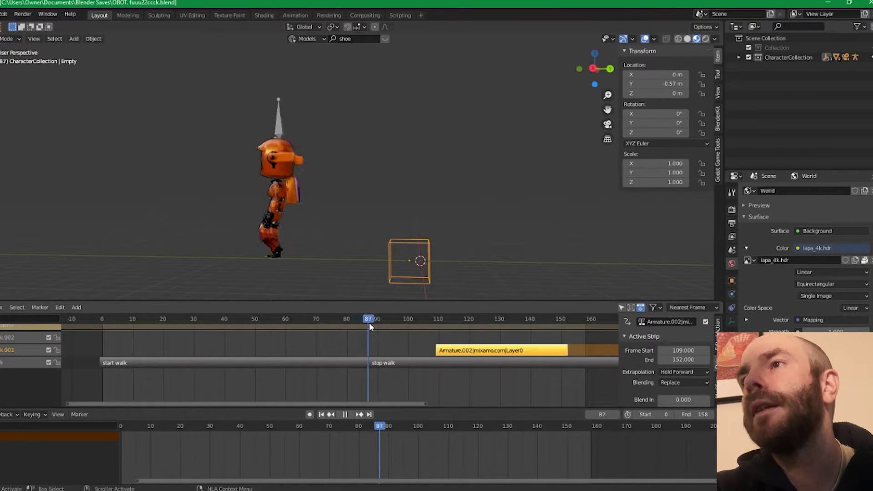
{"action": "key", "text": "space"}
{"action": "left_click", "coordinate": [352, 359]}
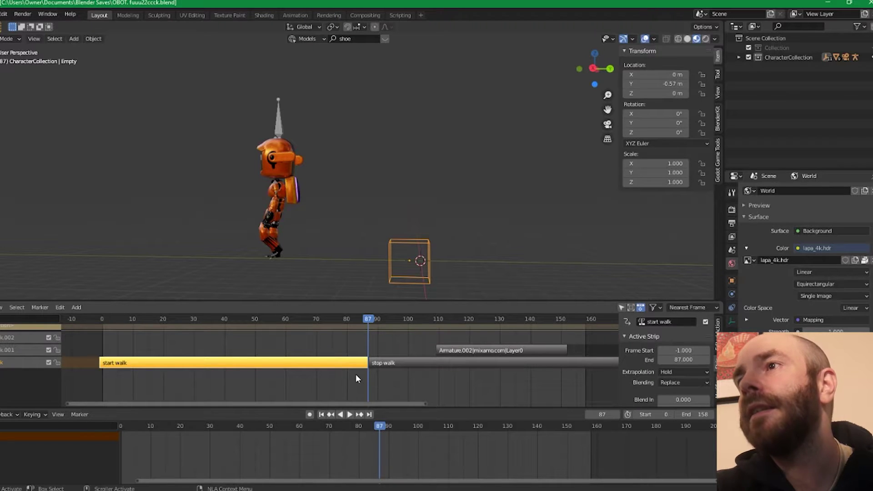
Step: Compare the robot's position on frames 87 and 88, and insert location keyframes for the cube empty on frame 87
{"action": "key", "text": "Right"}
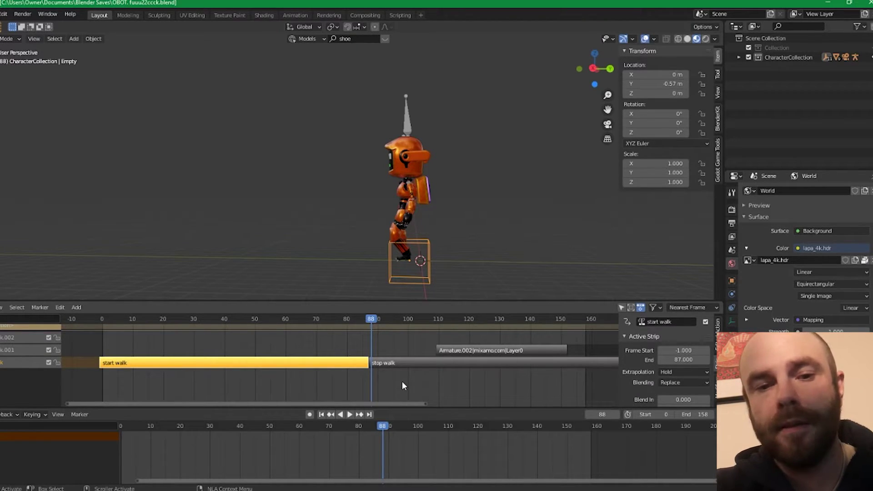
{"action": "key", "text": "Left"}
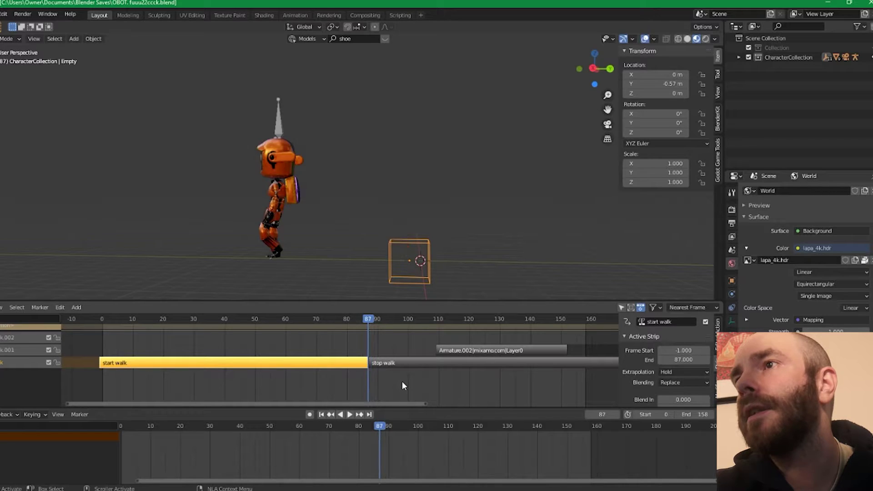
{"action": "right_click", "coordinate": [656, 84]}
{"action": "left_click", "coordinate": [656, 87]}
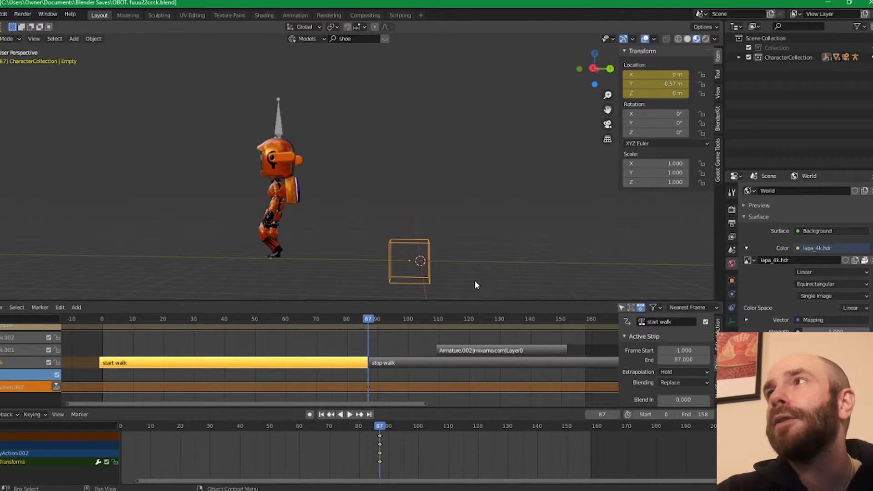
Step: On frame 88, set the cube empty's Y location to -8 m, insert location keyframes, and compare with frame 87
{"action": "middle_click_drag", "start_coordinate": [343, 271], "coordinate": [420, 293]}
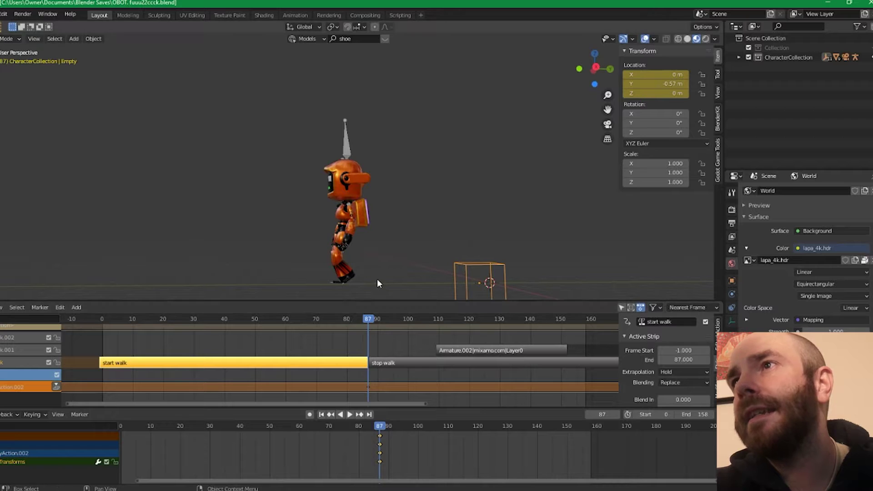
{"action": "middle_click_drag", "start_coordinate": [377, 280], "coordinate": [391, 294], "text": "shift"}
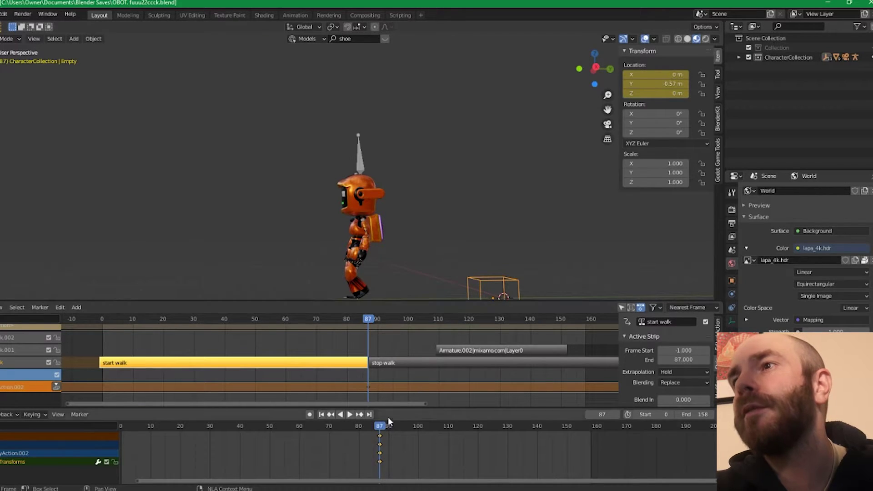
{"action": "key", "text": "Right"}
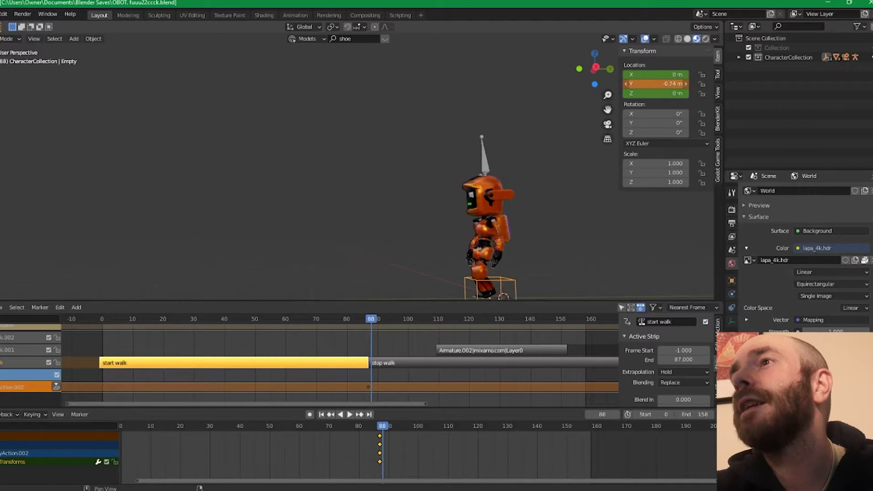
{"action": "mouse_move", "coordinate": [656, 84]}
{"action": "left_mouse_down"}
{"action": "mouse_move", "coordinate": [559, 84]}
{"action": "mouse_move", "coordinate": [670, 84]}
{"action": "left_mouse_up"}
{"action": "left_click", "coordinate": [670, 84]}
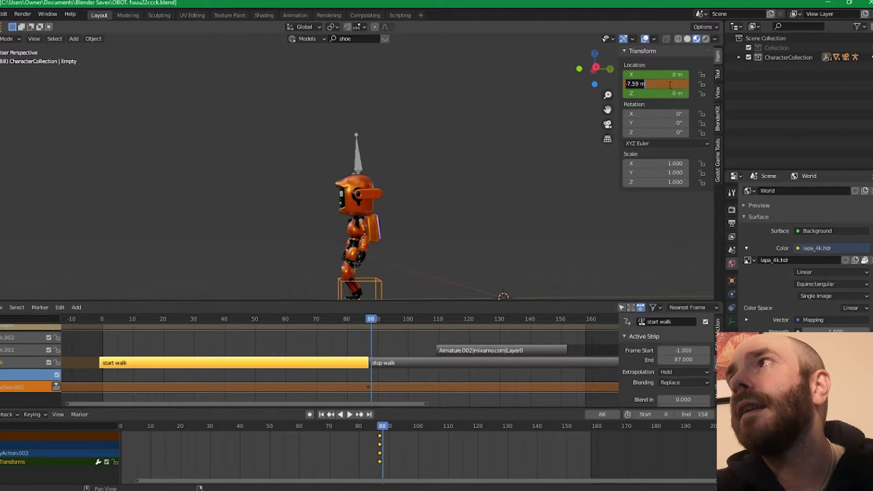
{"action": "type", "text": "-8"}
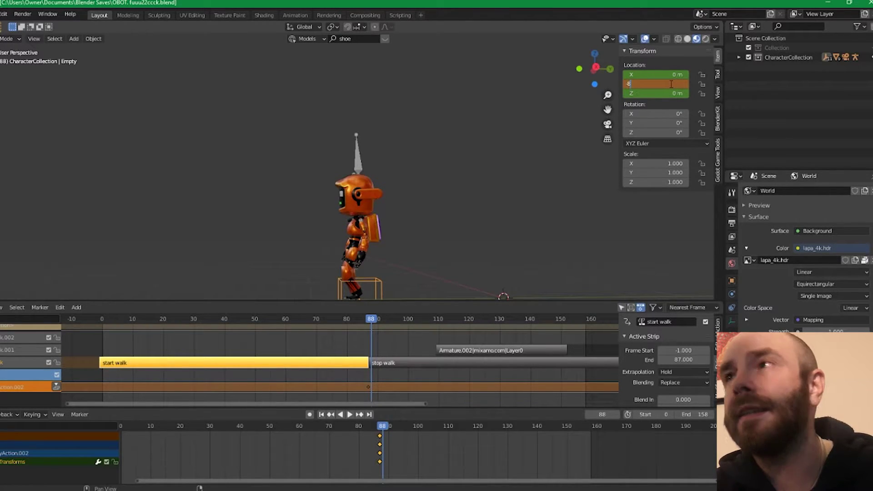
{"action": "key", "text": "Return"}
{"action": "right_click", "coordinate": [667, 86]}
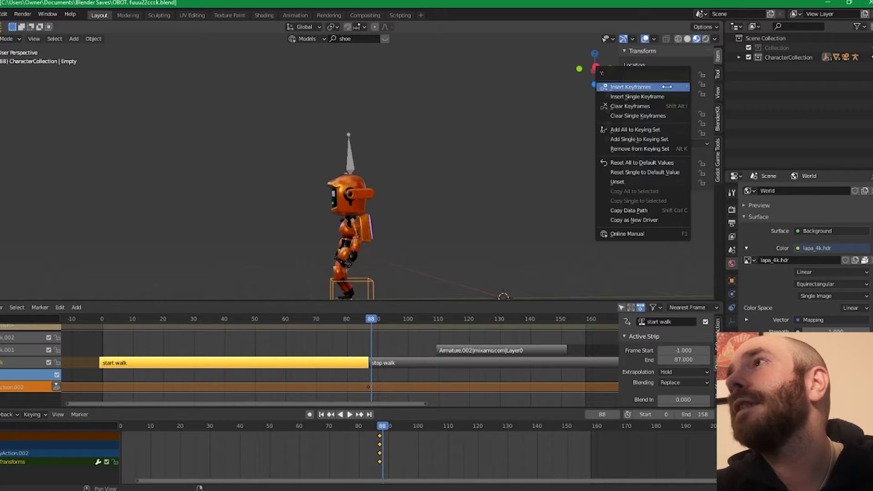
{"action": "left_click", "coordinate": [664, 87]}
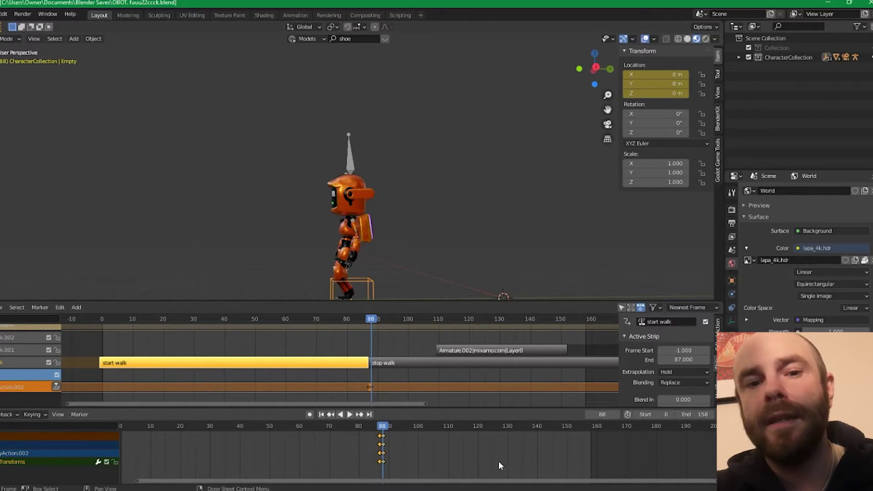
{"action": "key", "text": "Left"}
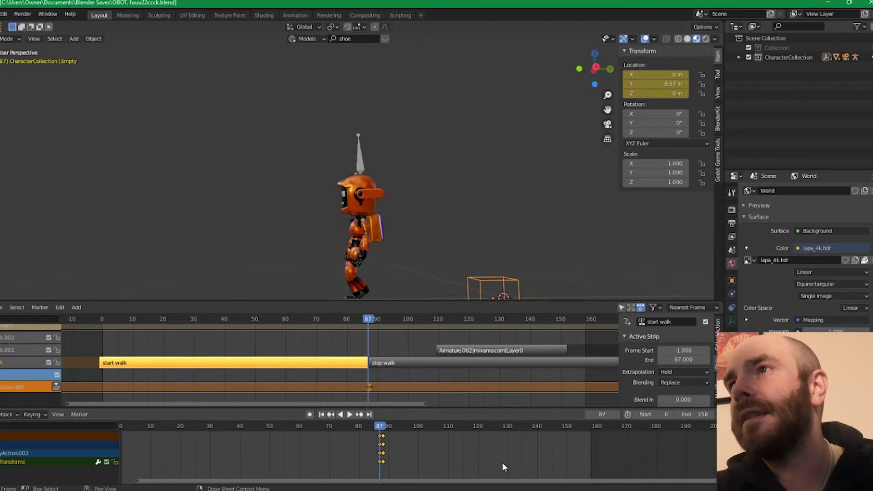
{"action": "key", "text": "Right"}
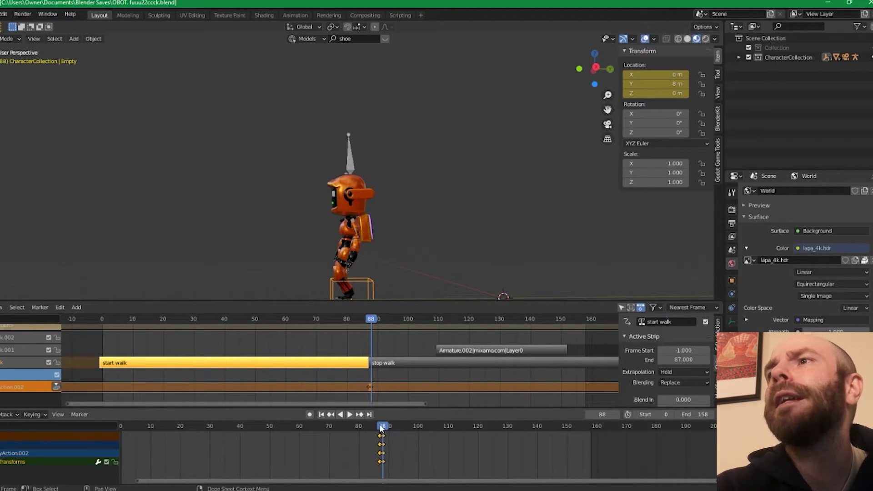
Step: Play the animation across the change from the start walk strip to the stop walk strip and stop on frame 109
{"action": "key", "text": "shift+ctrl+space"}
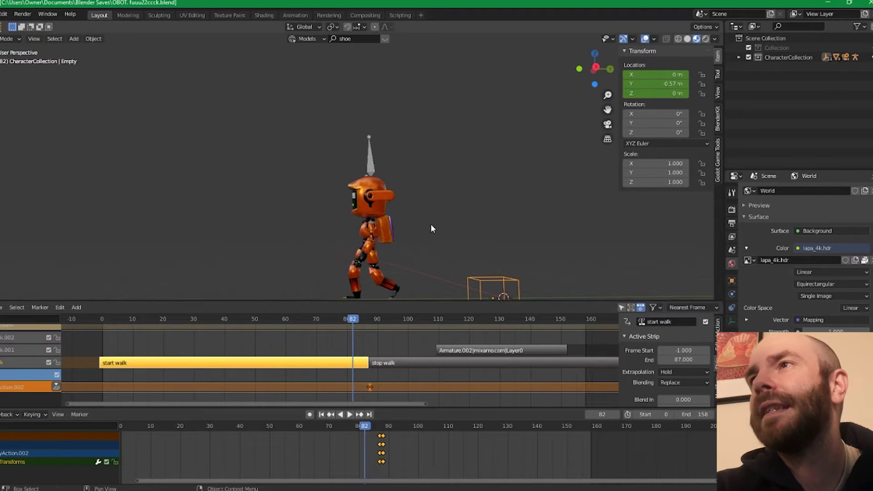
{"action": "key", "text": "space"}
{"action": "middle_click_drag", "start_coordinate": [418, 227], "coordinate": [390, 214]}
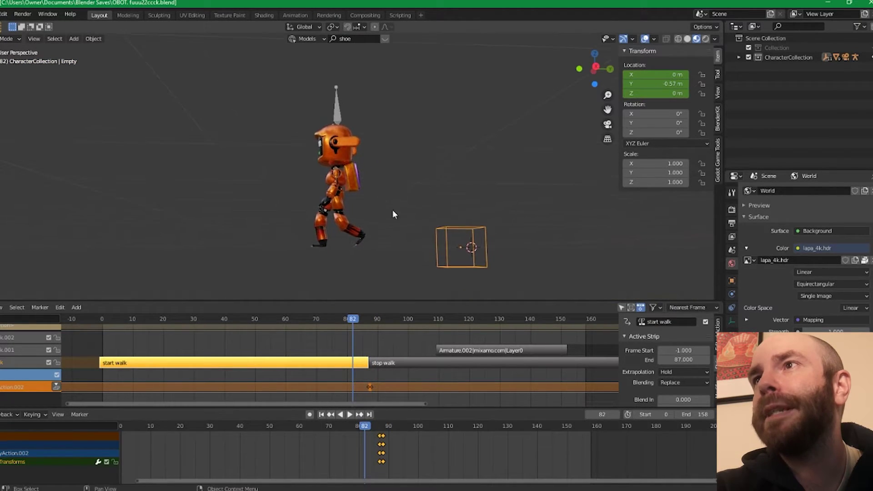
{"action": "middle_click_drag", "start_coordinate": [418, 257], "coordinate": [415, 233]}
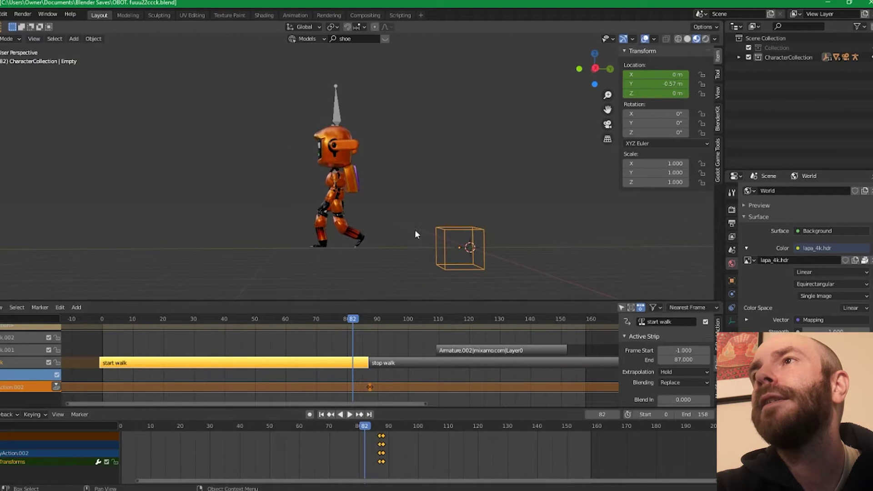
{"action": "key", "text": "ctrl+shift+space"}
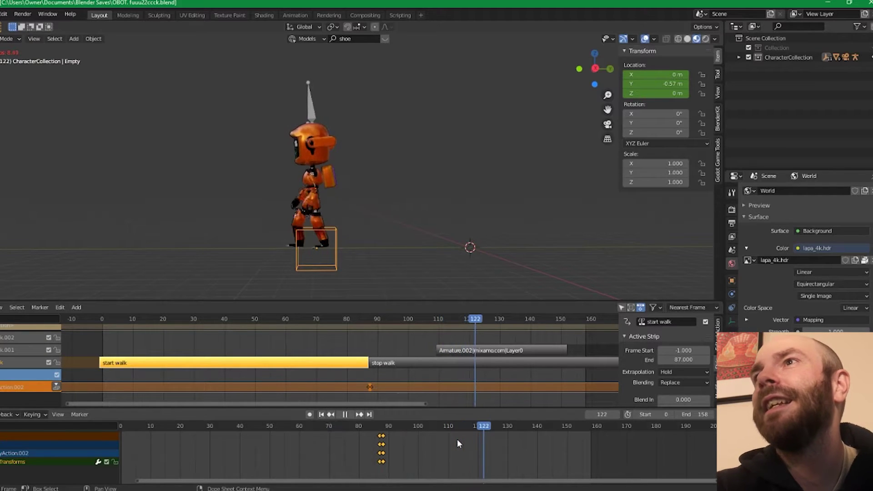
{"action": "key", "text": "space"}
{"action": "left_click_drag", "start_coordinate": [468, 318], "coordinate": [435, 320]}
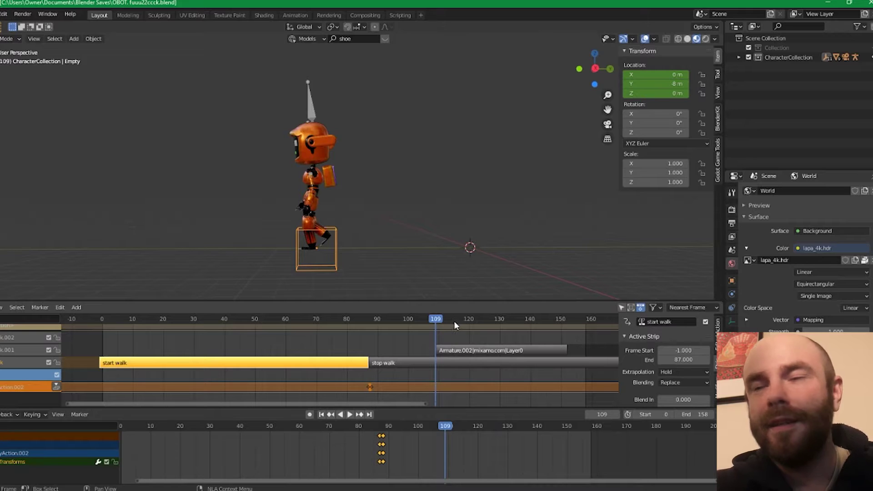
Step: Rename the mixamo strip that starts at frame 109 to "Just walking"
{"action": "left_click", "coordinate": [441, 350]}
{"action": "left_click", "coordinate": [438, 362]}
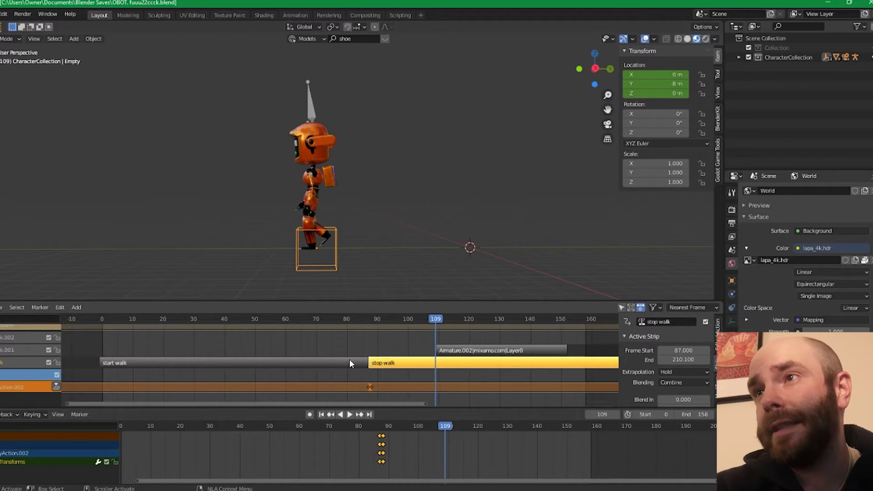
{"action": "left_click", "coordinate": [448, 352]}
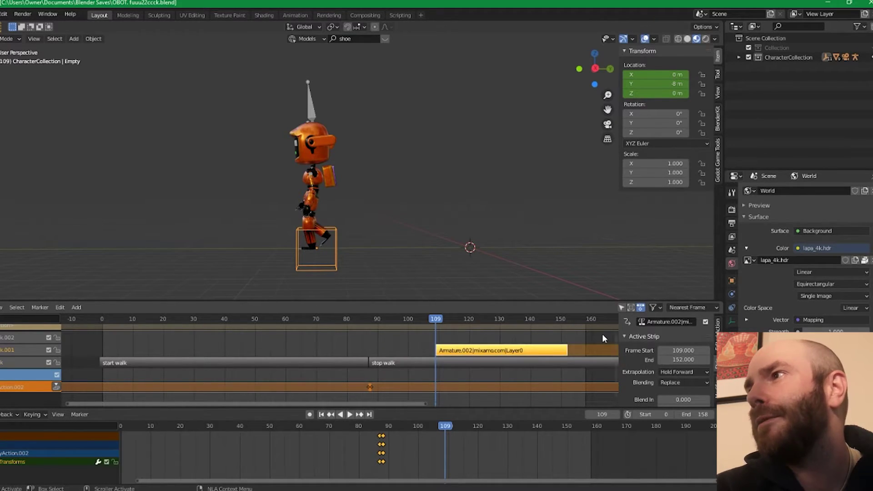
{"action": "left_click", "coordinate": [667, 321]}
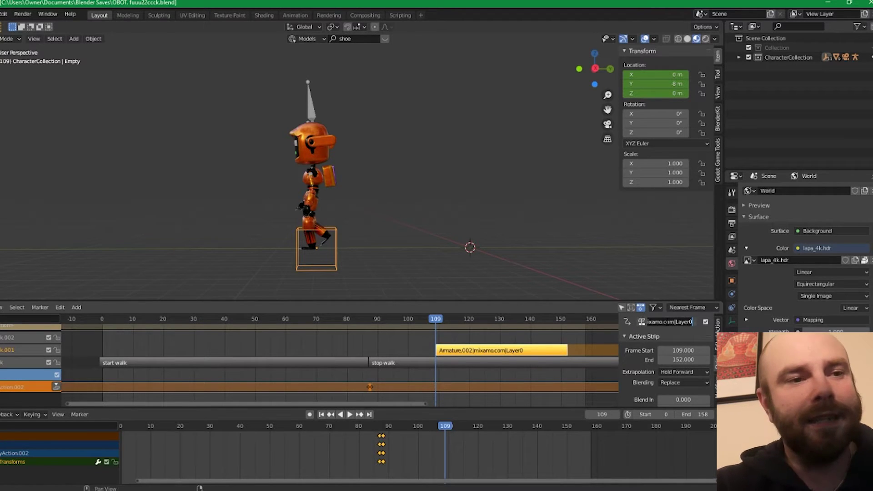
{"action": "key", "text": "ctrl+a"}
{"action": "type", "text": "Just walk"}
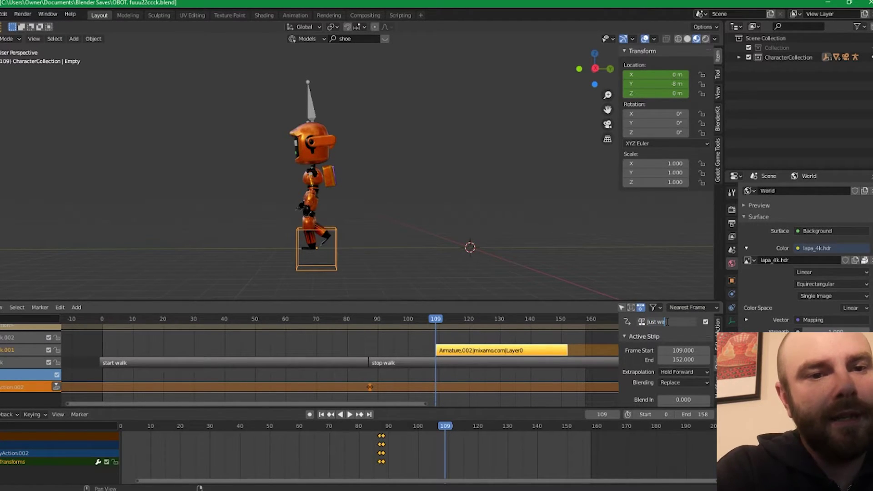
{"action": "type", "text": "ing"}
{"action": "key", "text": "Return"}
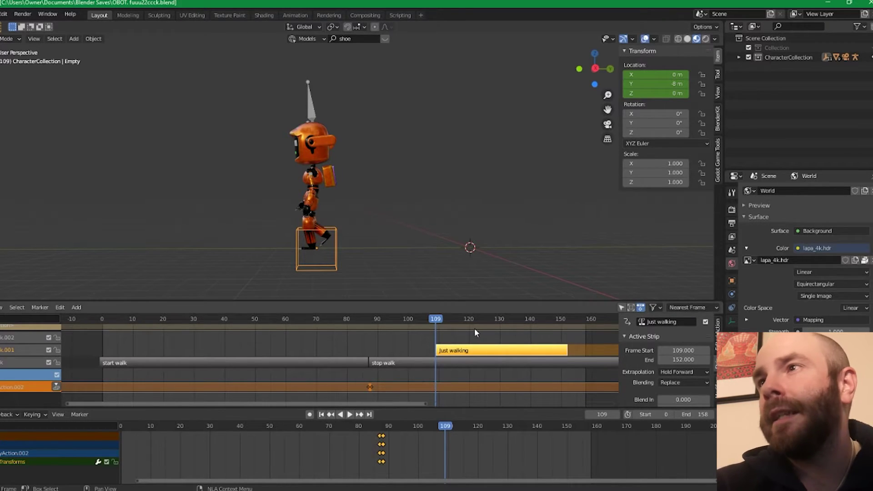
Step: Compare the robot's position on frames 108 to 110, and insert location keyframes for the cube empty on frame 108
{"action": "left_click_drag", "start_coordinate": [438, 320], "coordinate": [429, 350]}
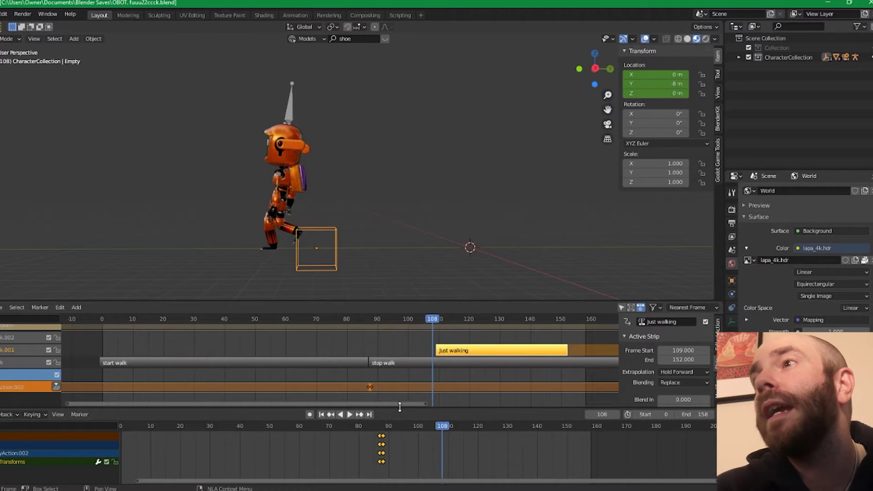
{"action": "key", "text": "Right"}
{"action": "key", "text": "Right"}
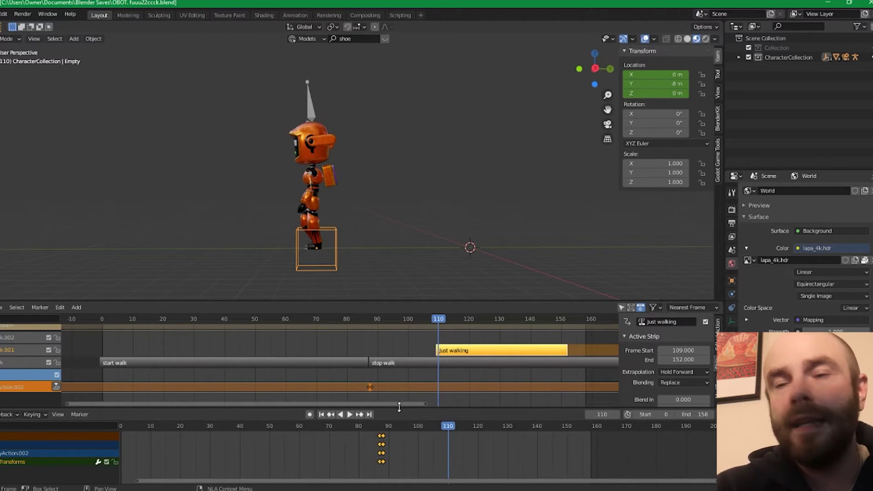
{"action": "key", "text": "Left"}
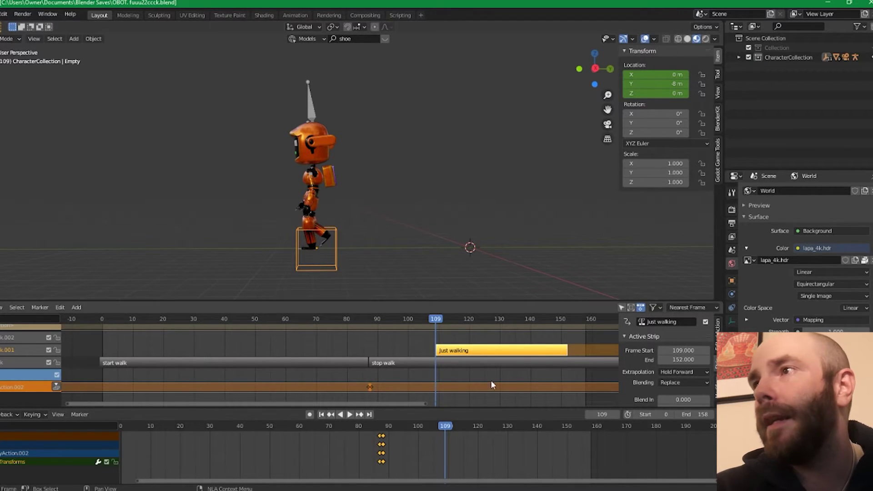
{"action": "key", "text": "Left"}
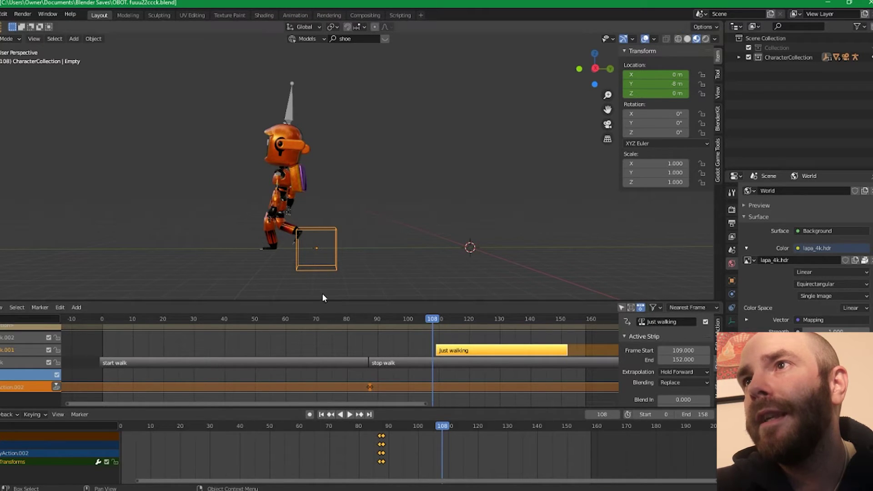
{"action": "middle_click_drag", "start_coordinate": [314, 283], "coordinate": [365, 66]}
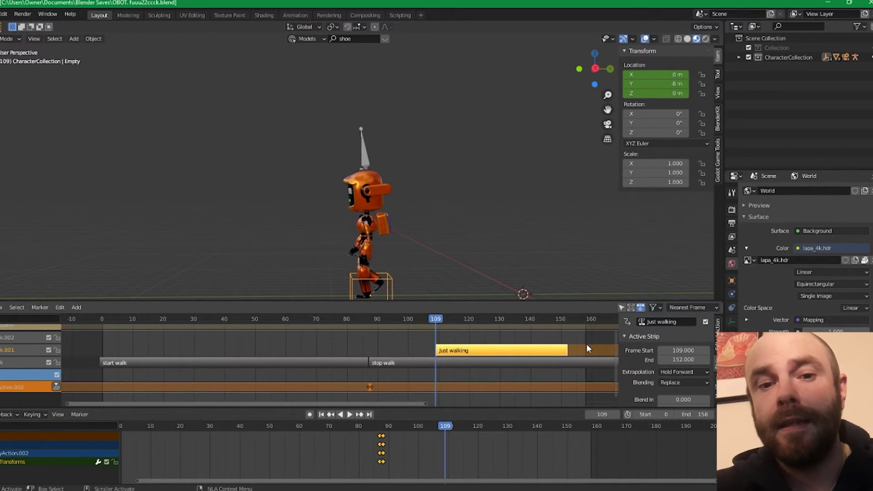
{"action": "right_click", "coordinate": [668, 83]}
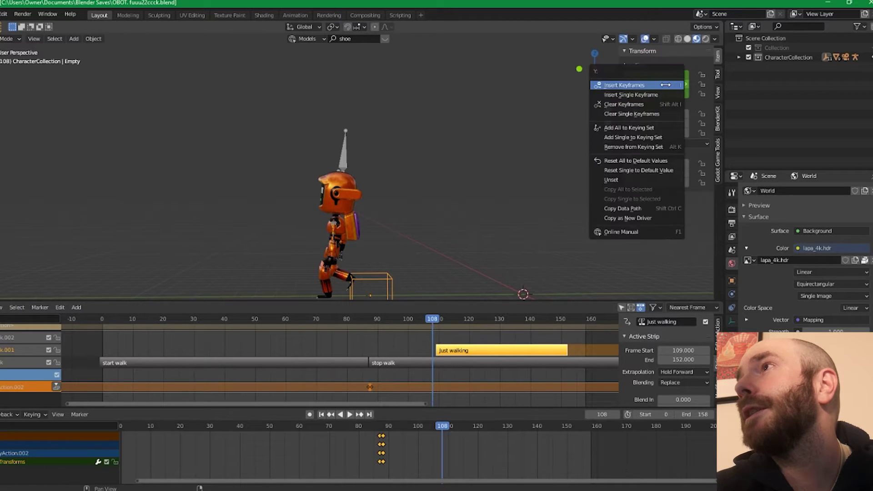
{"action": "left_click", "coordinate": [654, 86]}
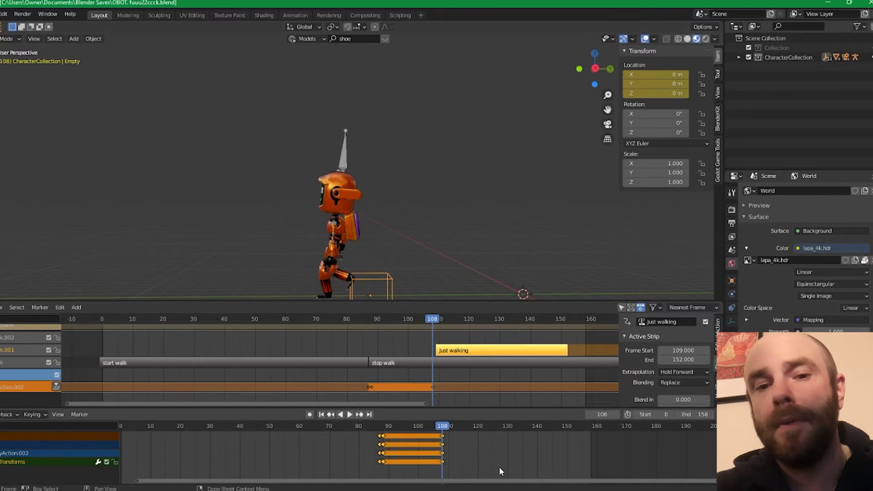
Step: On frame 109, set the cube empty's Y location to about -10.07 m, insert location keyframes, and compare with frame 108
{"action": "key", "text": "Right"}
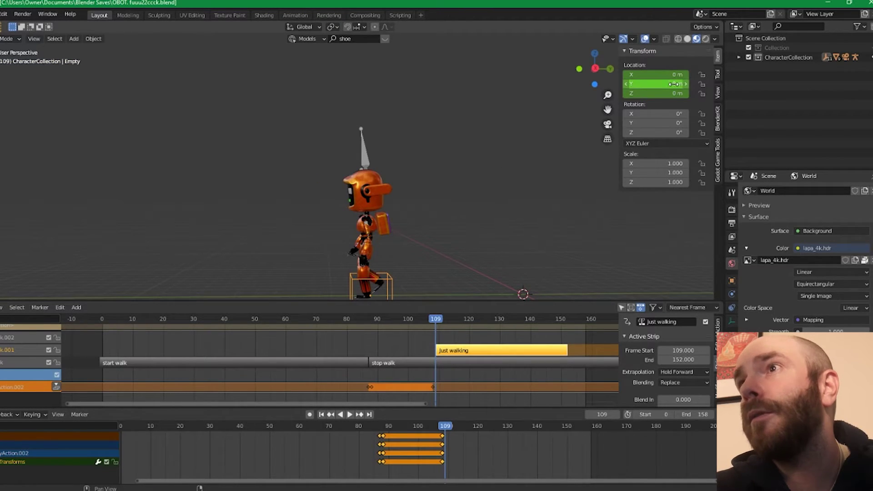
{"action": "left_click_drag", "start_coordinate": [667, 84], "coordinate": [626, 84]}
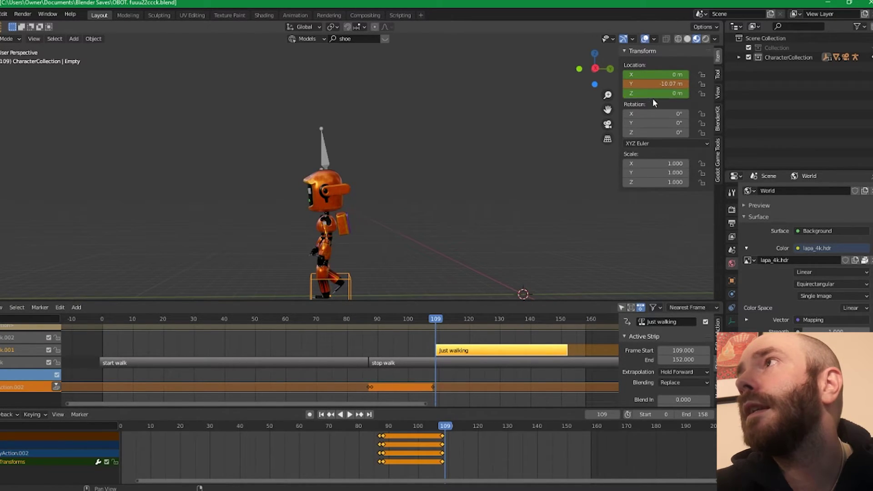
{"action": "right_click", "coordinate": [660, 85]}
{"action": "left_click", "coordinate": [660, 85]}
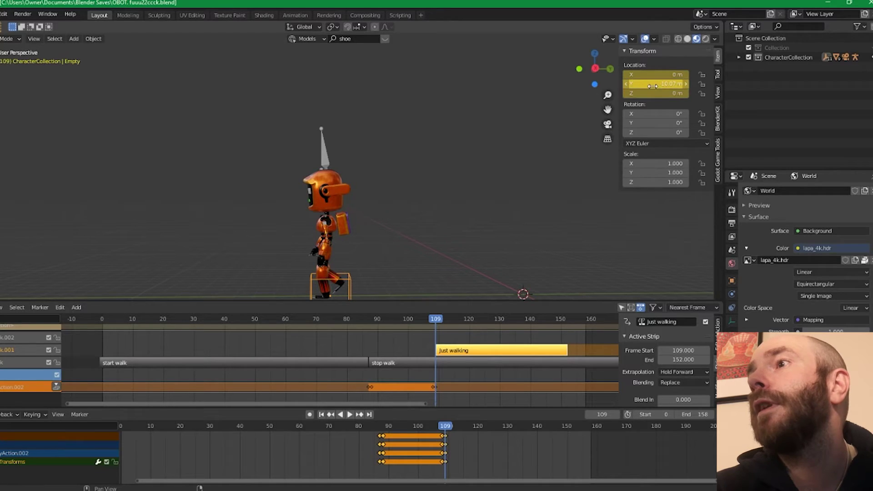
{"action": "key", "text": "Left"}
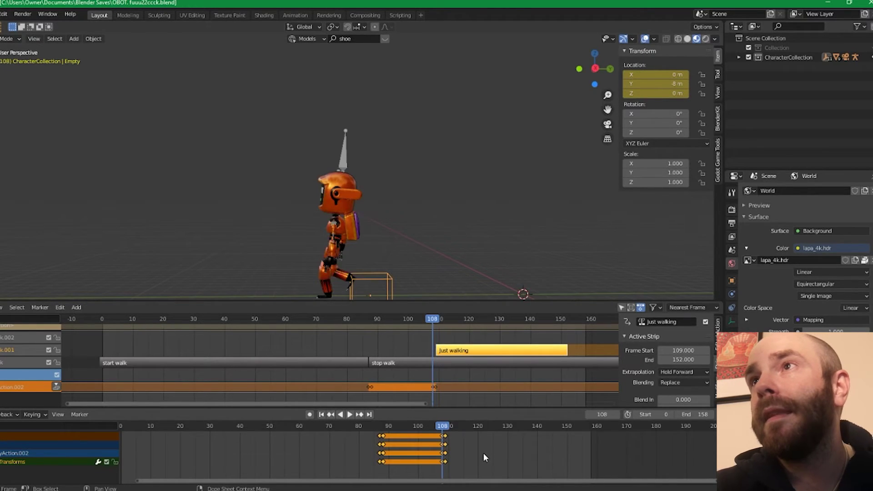
{"action": "key", "text": "Right"}
{"action": "key", "text": "Left"}
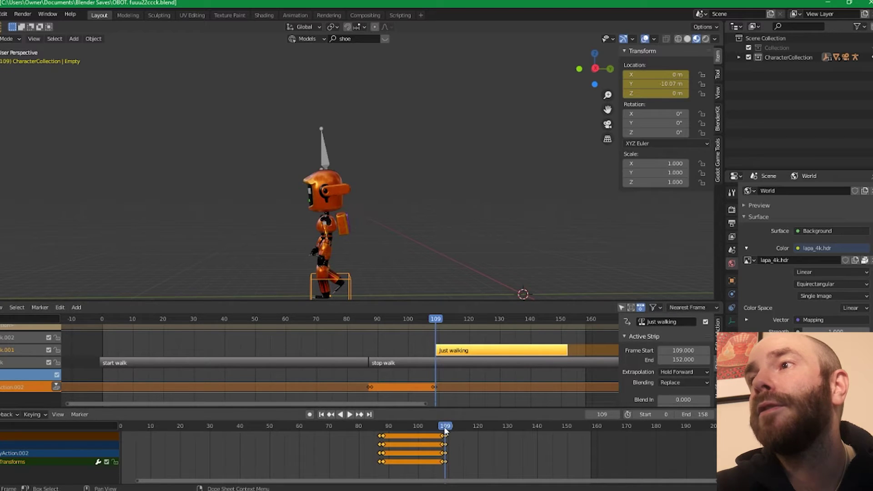
Step: Play the animation from frame 16 through both strip changes and stop on frame 127
{"action": "left_click_drag", "start_coordinate": [445, 429], "coordinate": [168, 428]}
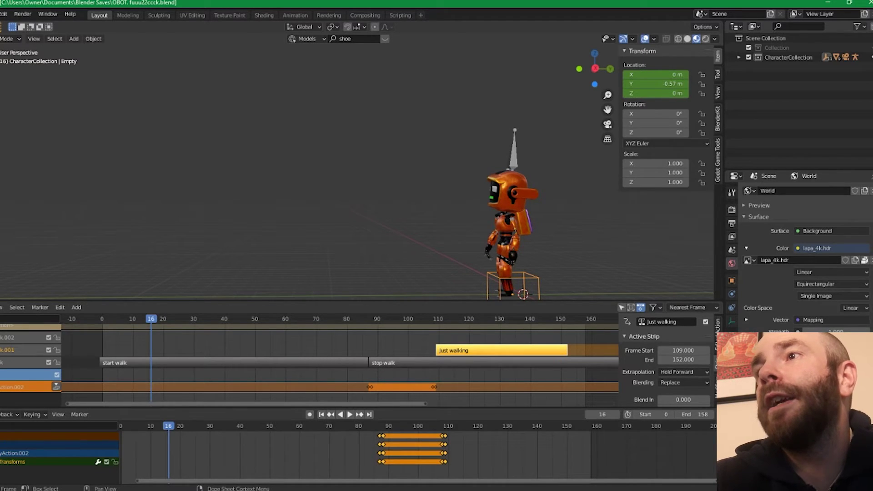
{"action": "left_click", "coordinate": [349, 414]}
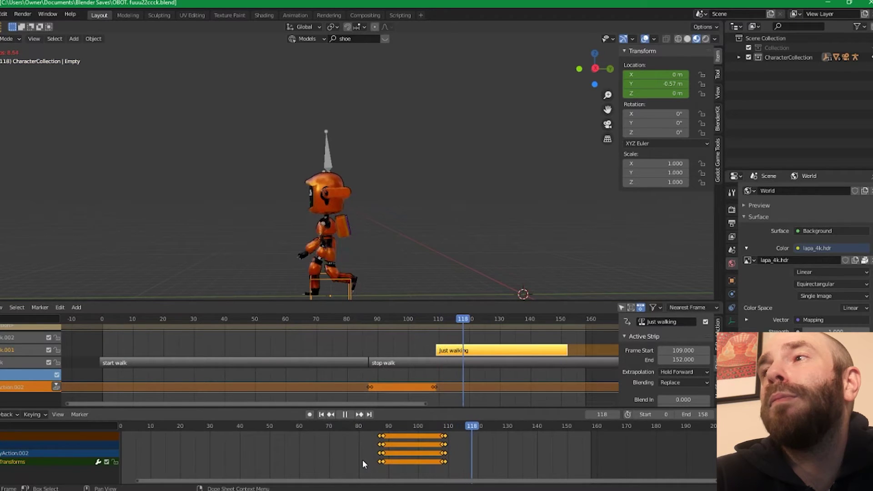
{"action": "key", "text": "space"}
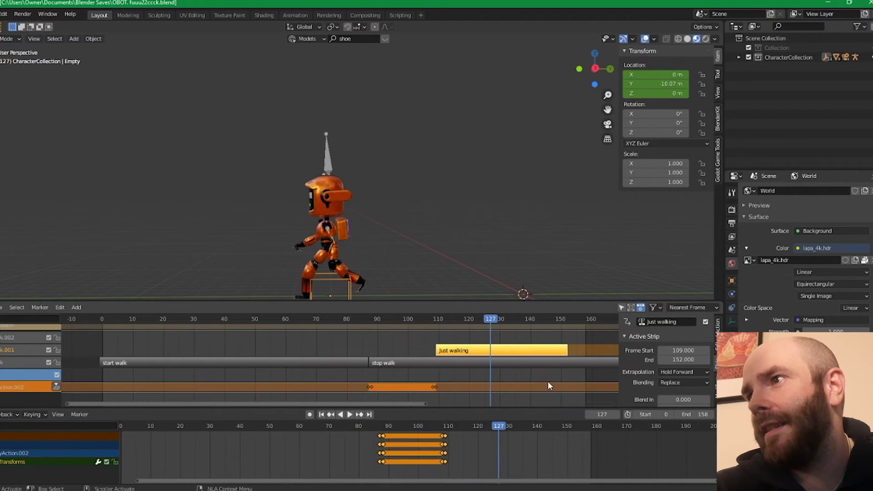
Step: On frame 127, set the cube empty's Y location to -20 m and insert location keyframes
{"action": "left_click", "coordinate": [666, 84]}
{"action": "key", "text": "BackSpace"}
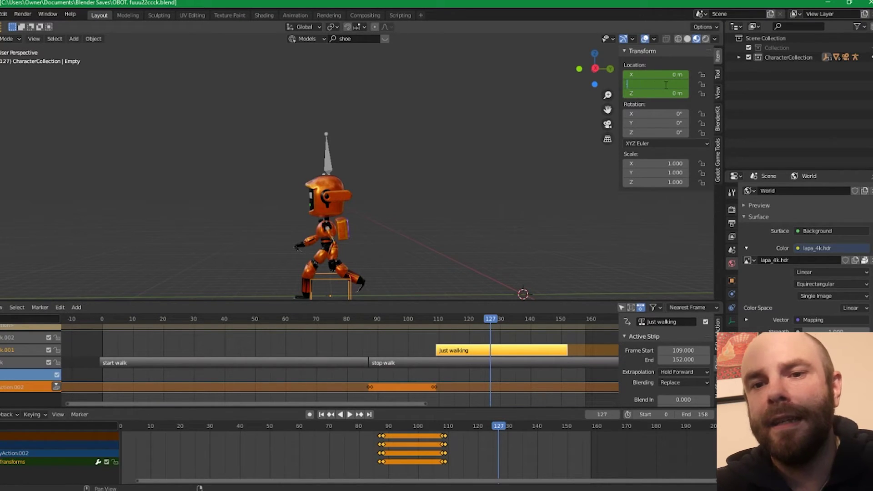
{"action": "type", "text": "-20"}
{"action": "key", "text": "Return"}
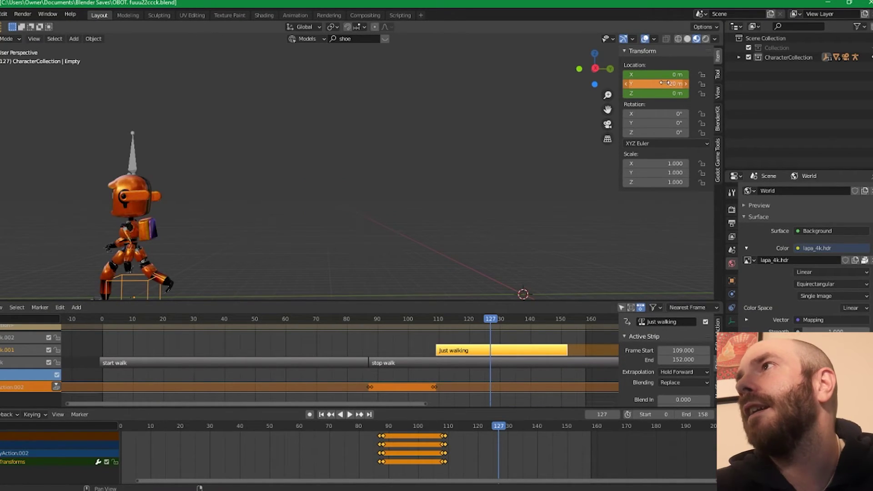
{"action": "right_click", "coordinate": [665, 85]}
{"action": "left_click", "coordinate": [659, 87]}
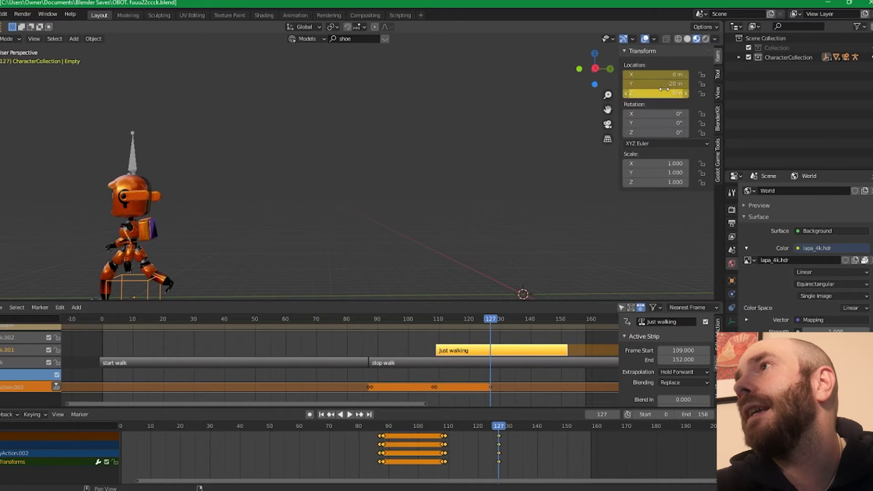
Step: Move the cube empty's location keyframes from frame 127 to about frame 153, and play the opening part of the animation
{"action": "left_click", "coordinate": [498, 435]}
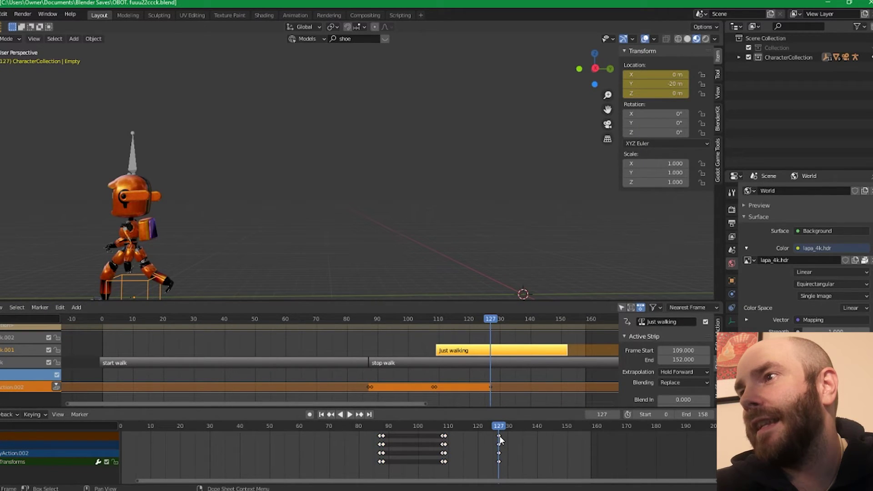
{"action": "key", "text": "g"}
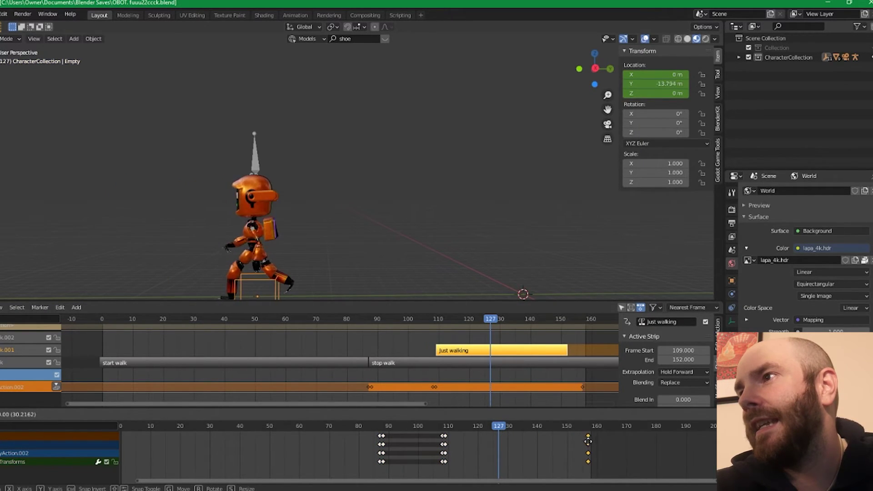
{"action": "left_click", "coordinate": [577, 441]}
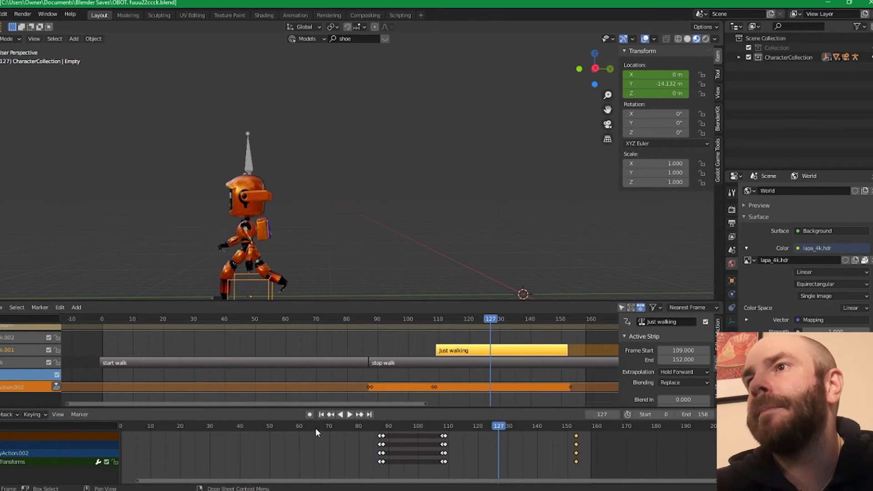
{"action": "left_click", "coordinate": [328, 415]}
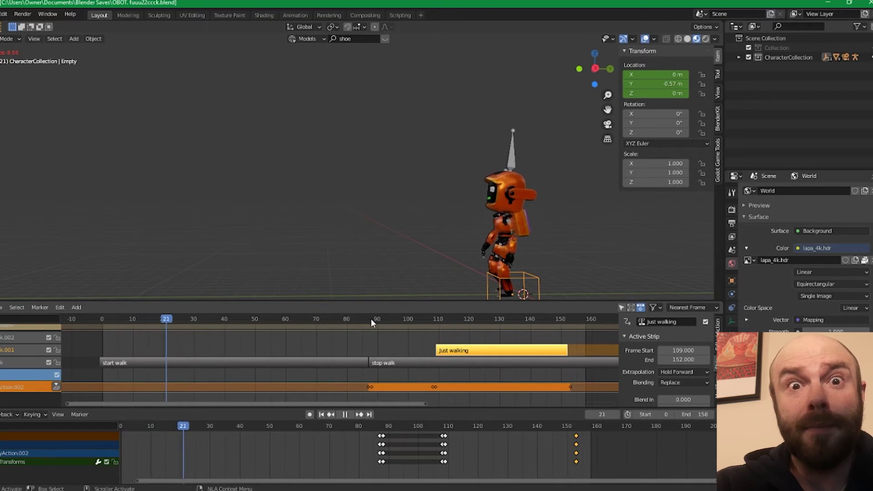
{"action": "key", "text": "space"}
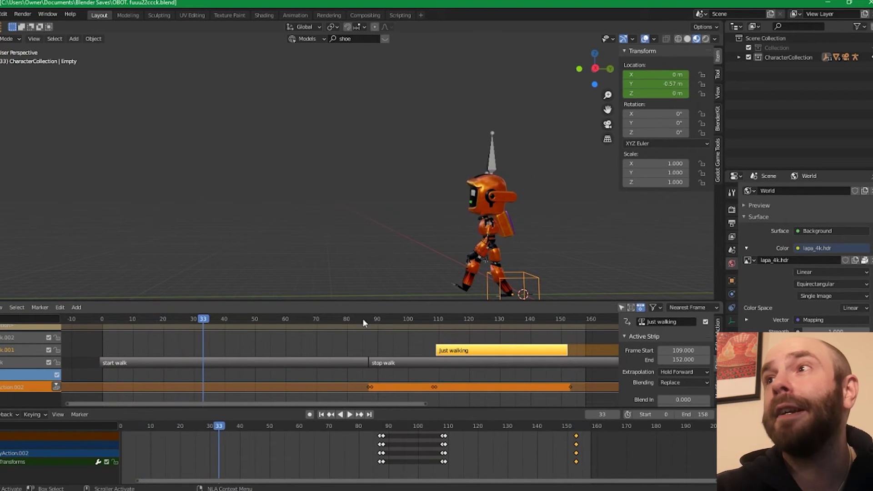